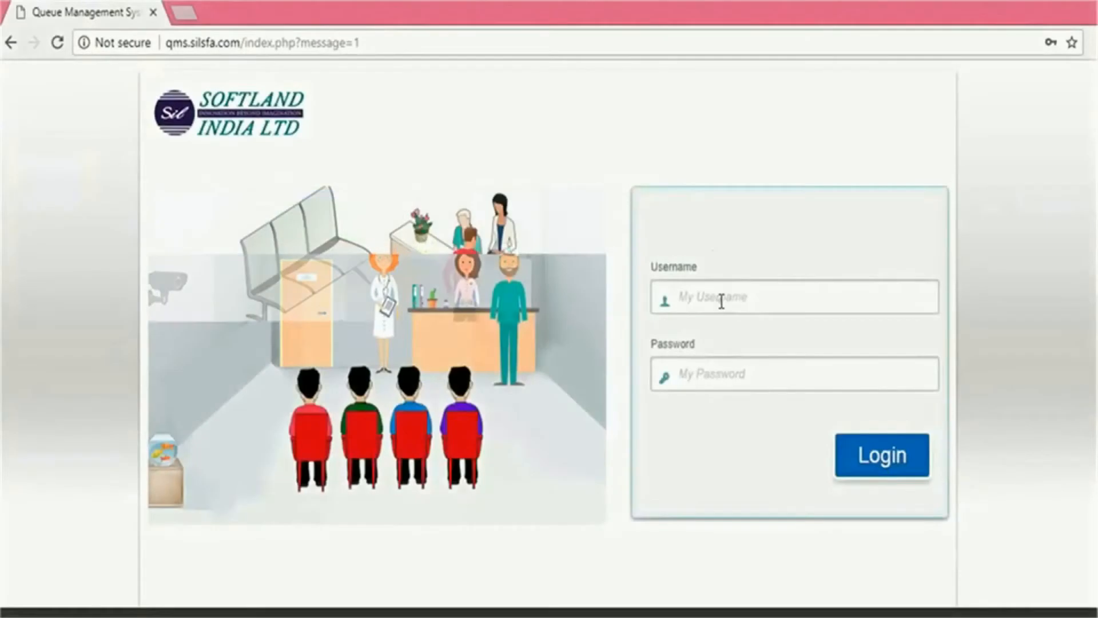
Log in as the administrator with the admin username and its password
click(722, 301)
text(admin)
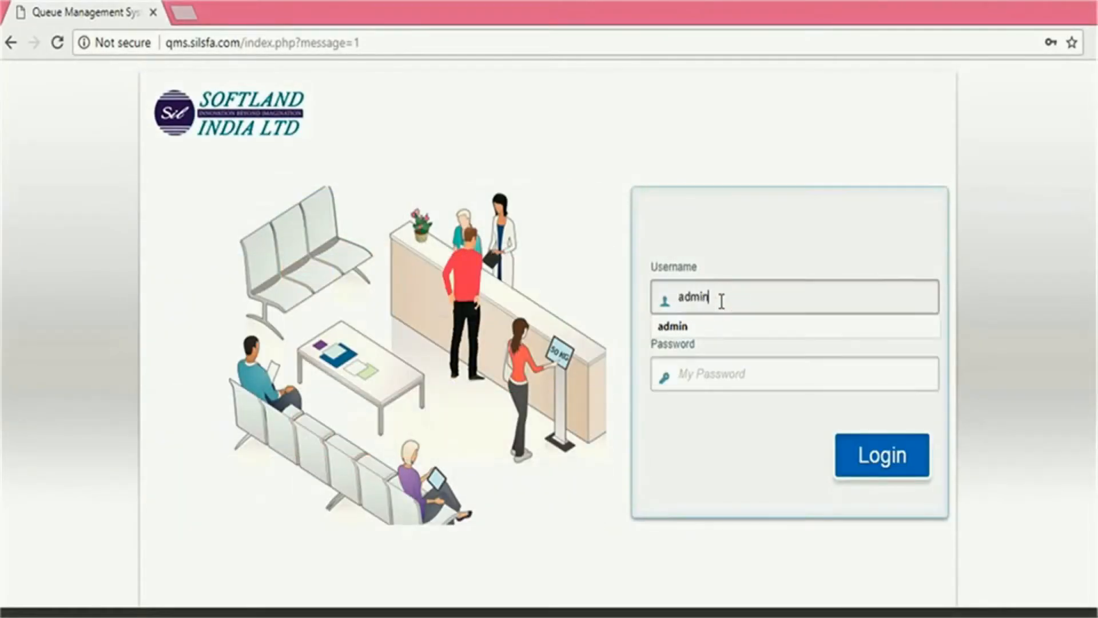
key(Tab)
text(a)
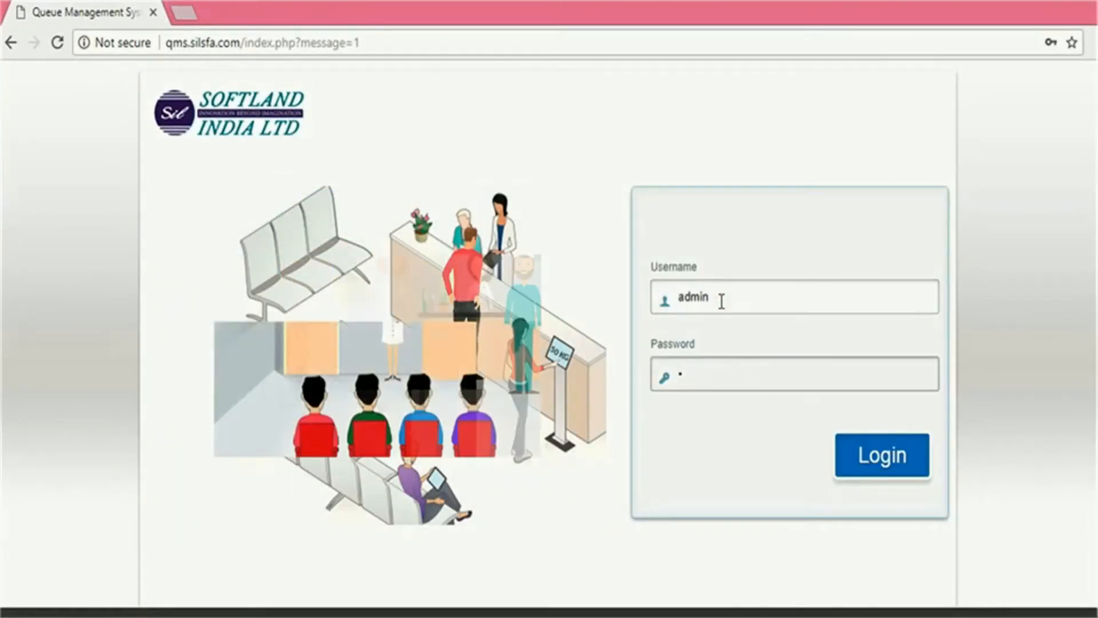
text(dmin123)
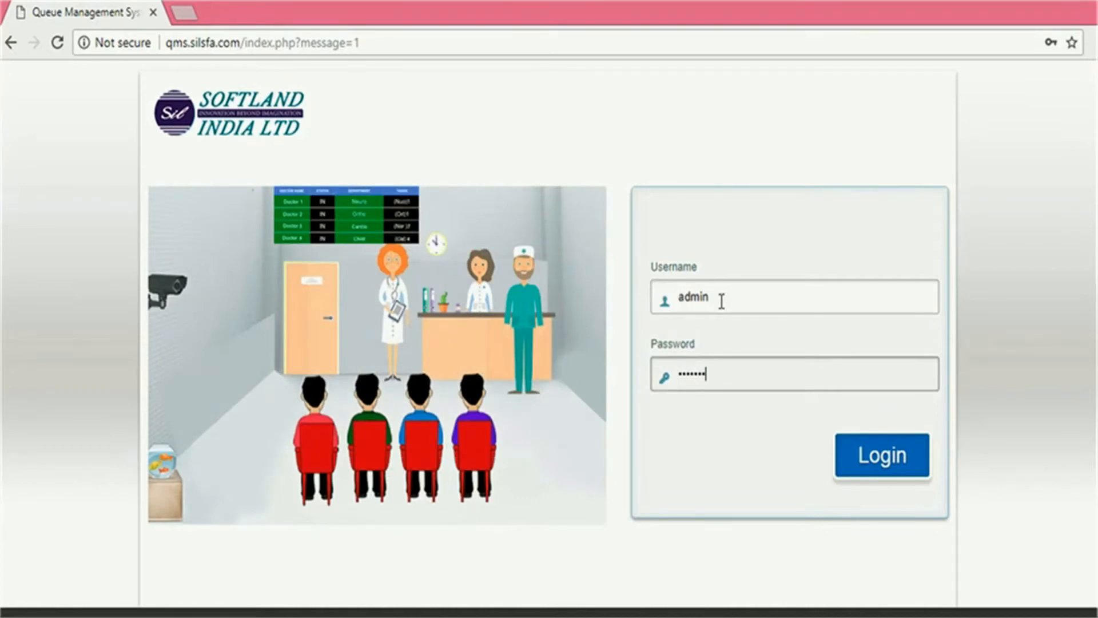
key(Return)
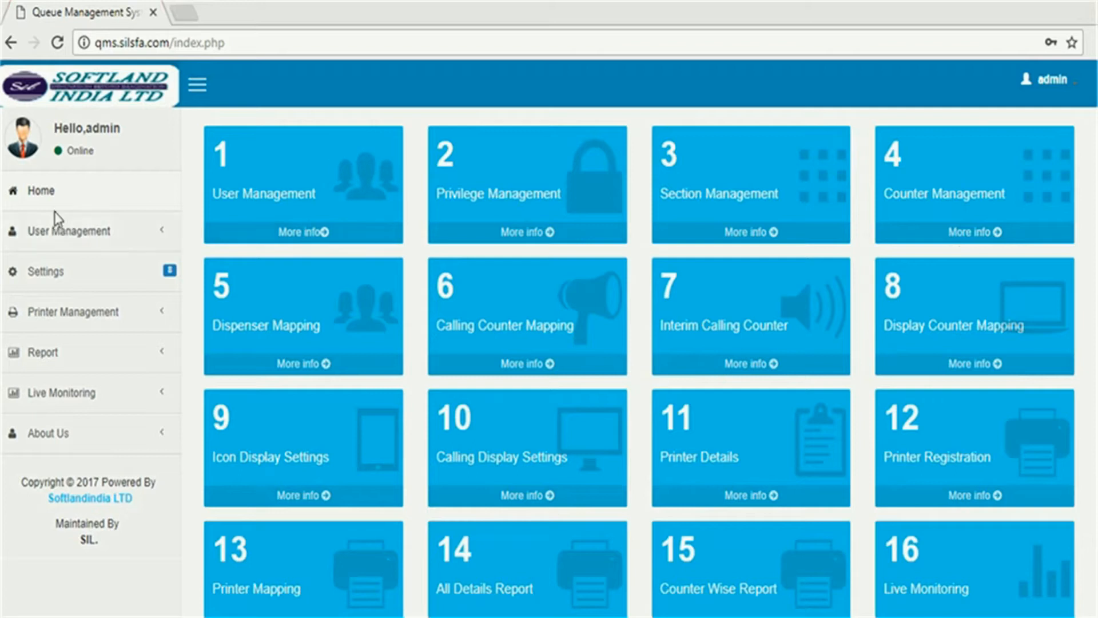
Expand User Management and Settings in the sidebar and bring up the Add User form
click(162, 229)
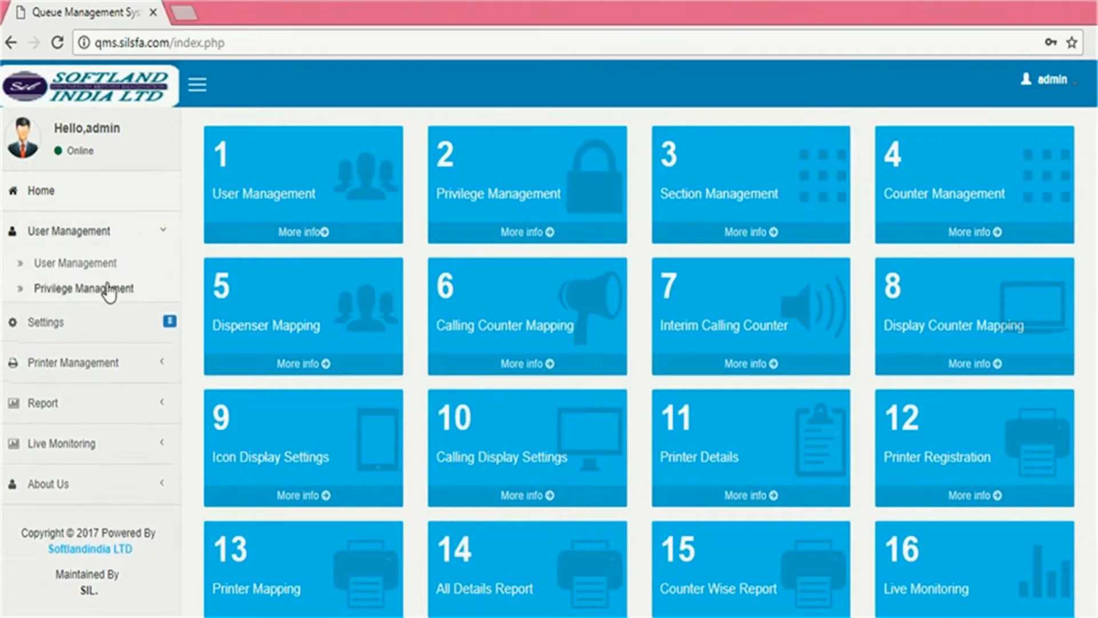
click(165, 324)
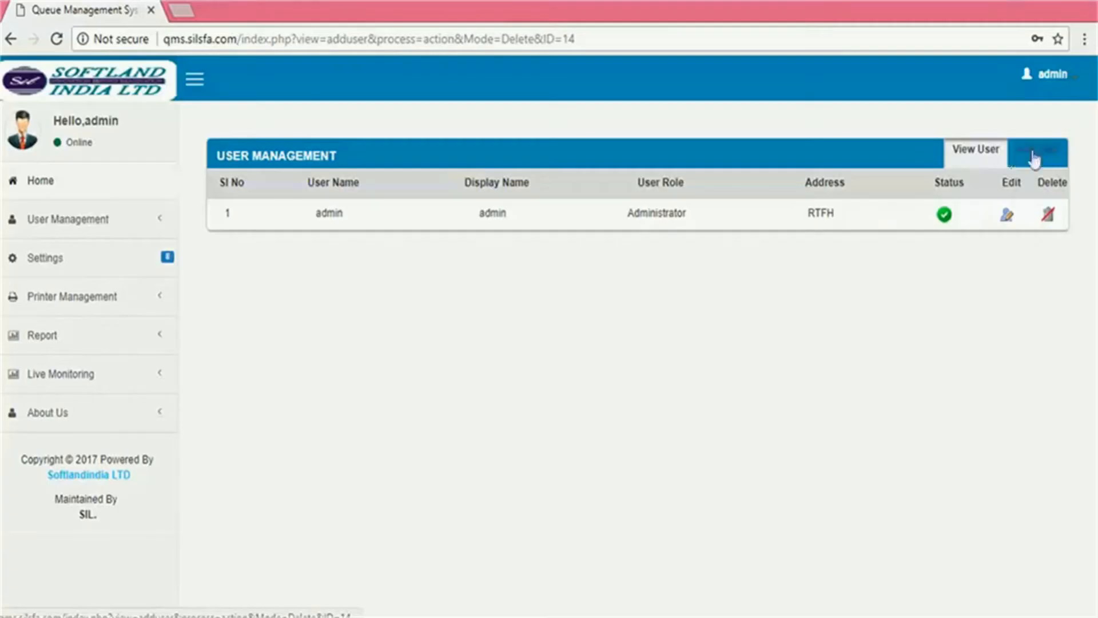
click(1036, 155)
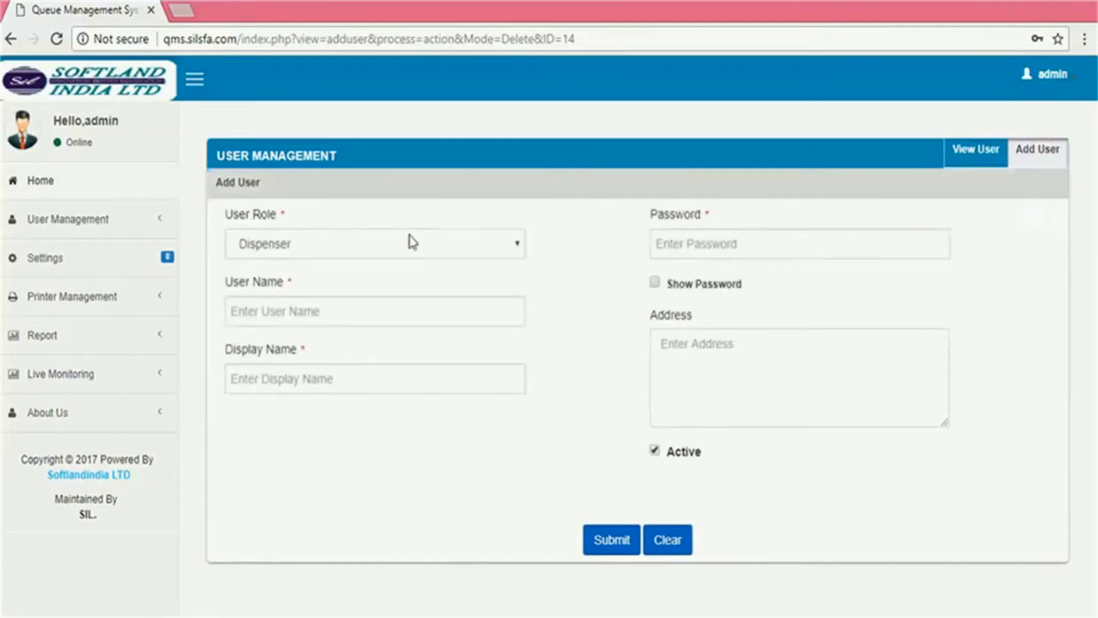
Create a Dispenser-role user with its username, matching display name and a password, and submit it
click(519, 251)
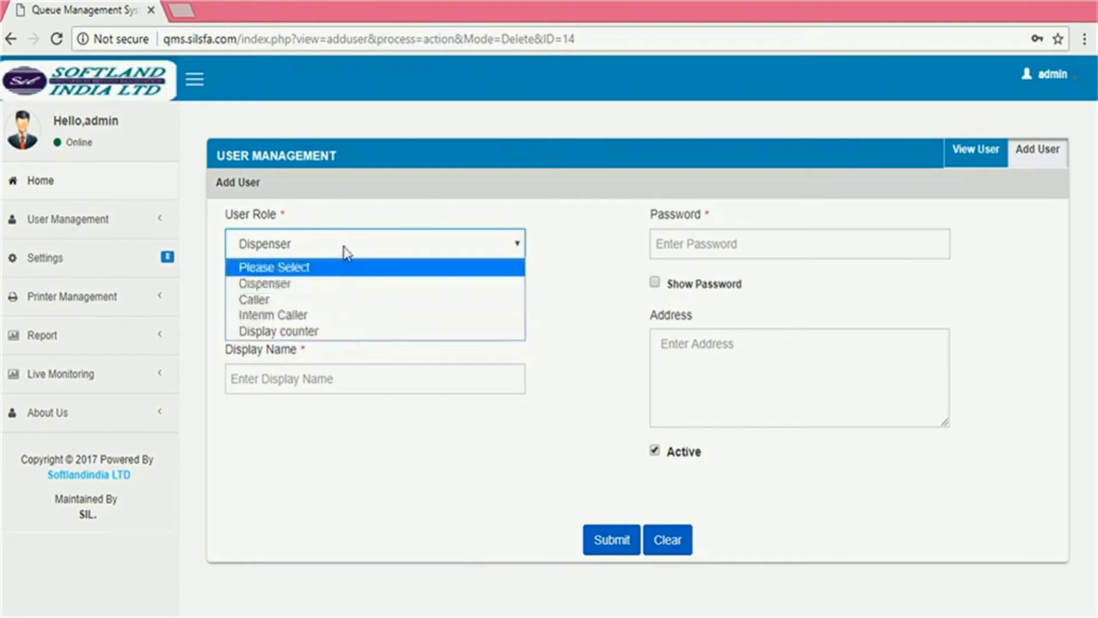
click(563, 360)
click(261, 307)
text(arun)
click(269, 374)
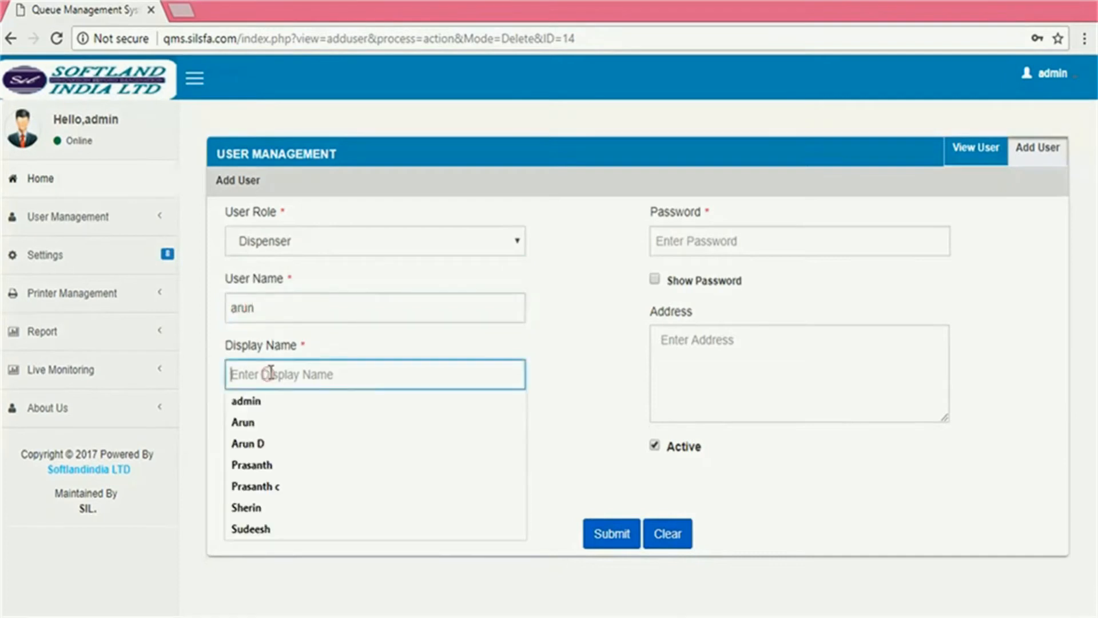
text(arun)
click(667, 241)
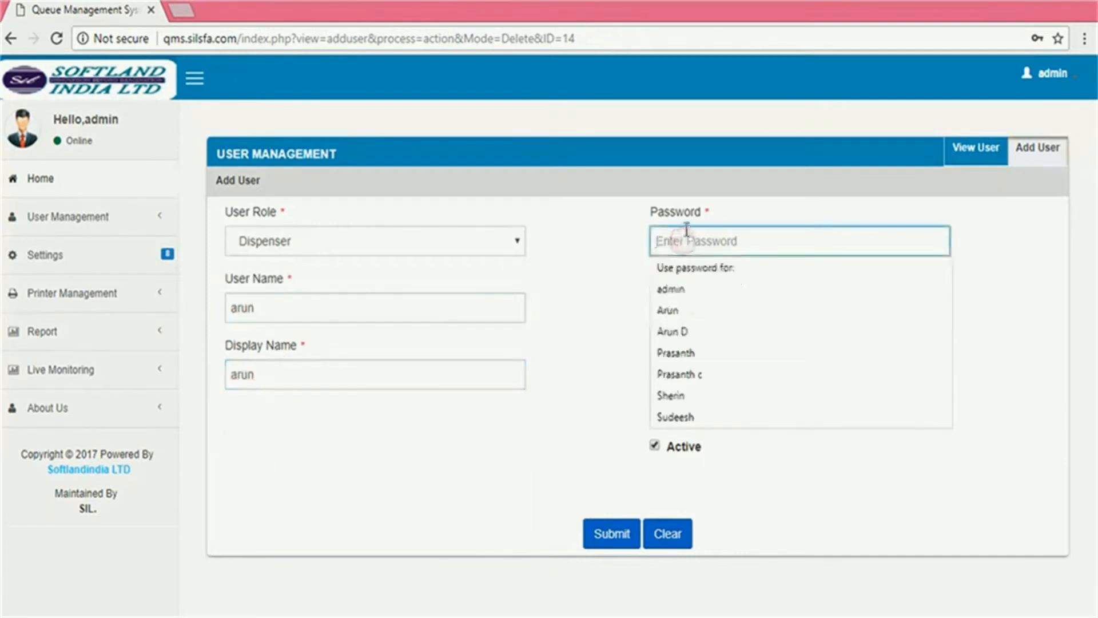
text(a)
click(608, 533)
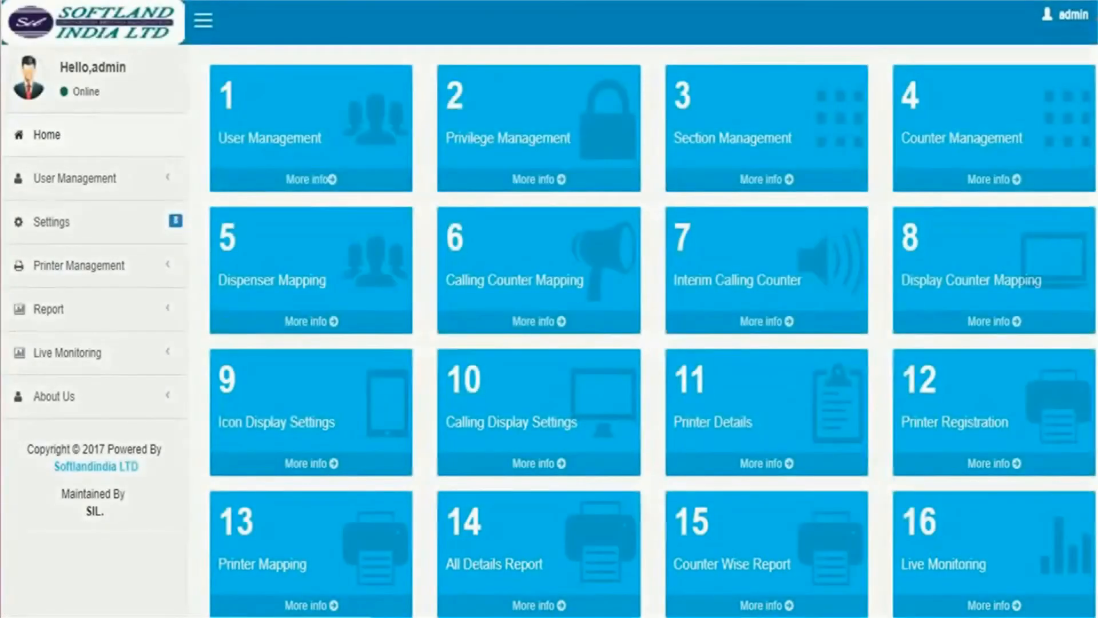
Go to Section Management to add the fish, meat and vegetable sections
click(541, 129)
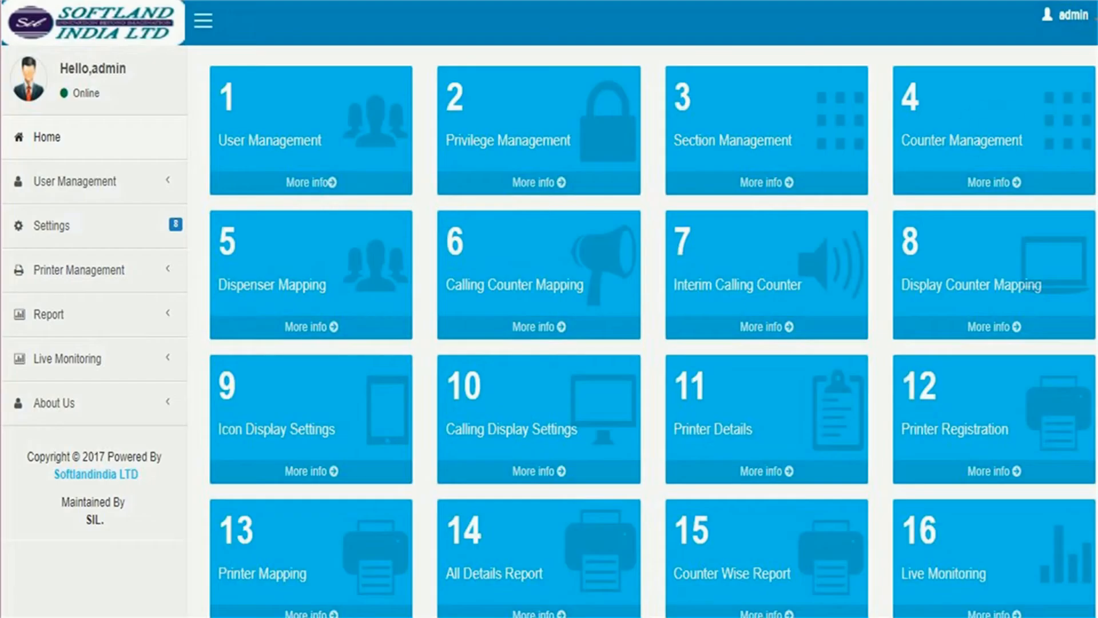
Go to Counter Management from the dashboard to set up the counter
click(992, 130)
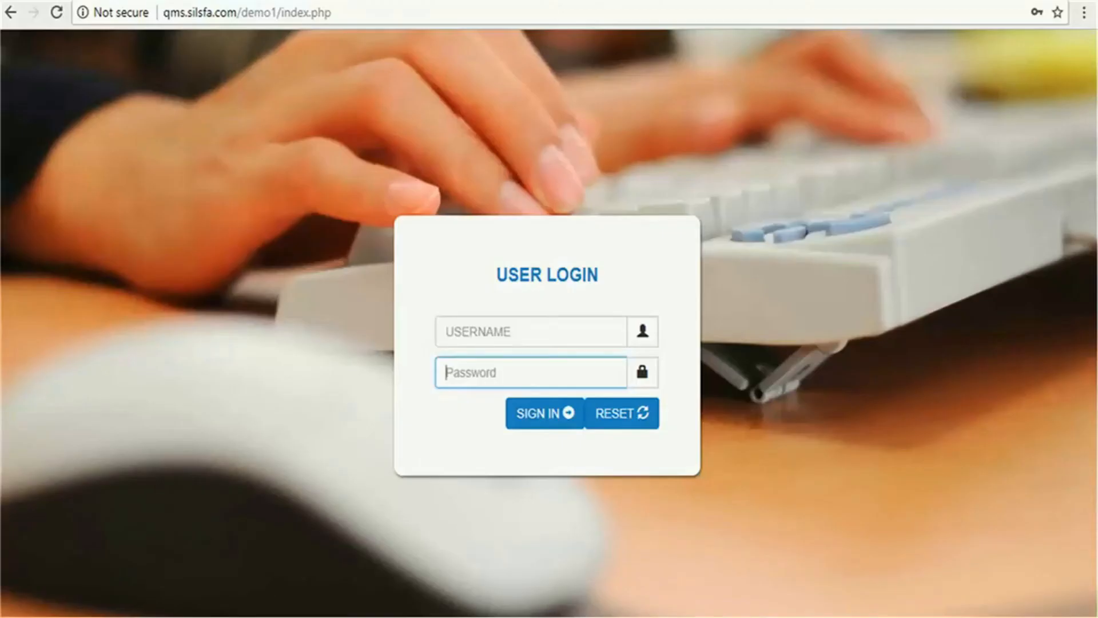
Sign in with the new dispenser user's username and password to reach the room 222 counter
click(531, 331)
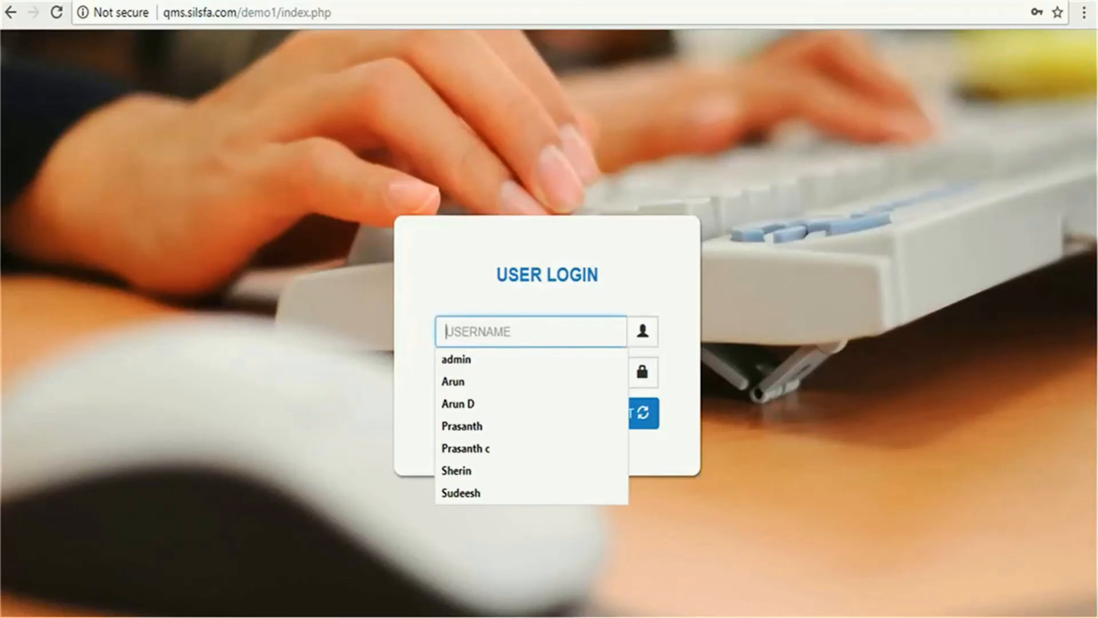
text(arun)
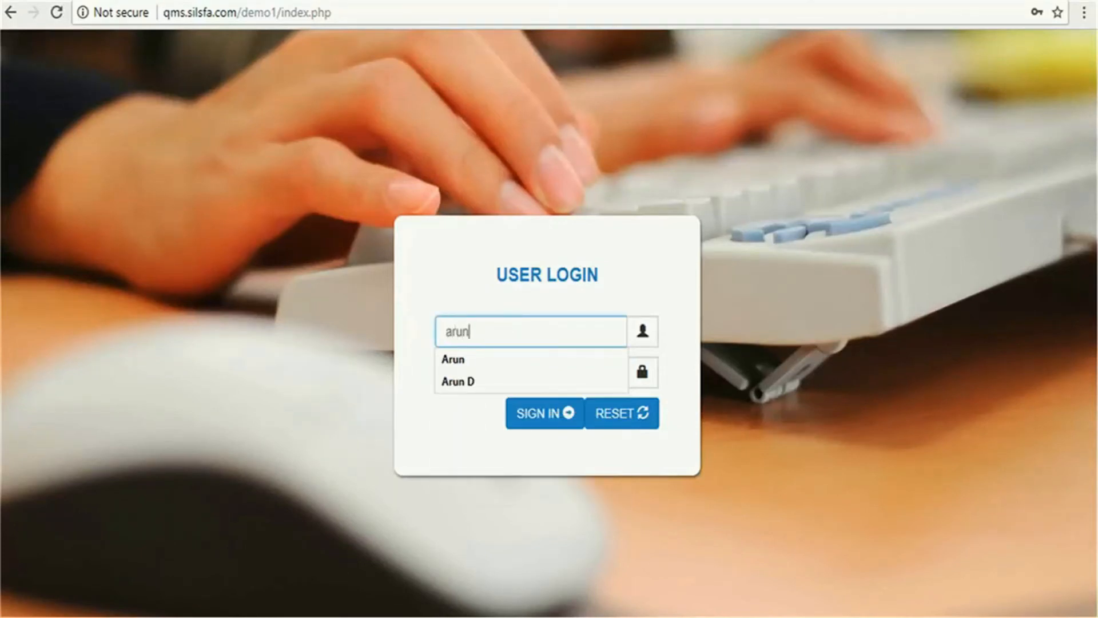
key(Tab)
text(a)
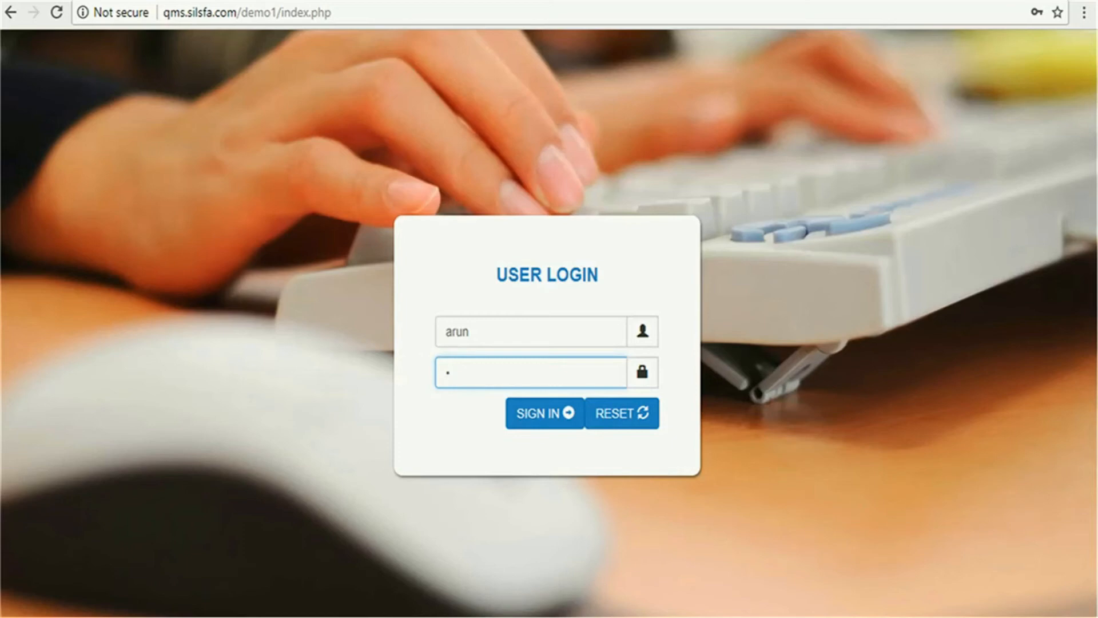
click(540, 413)
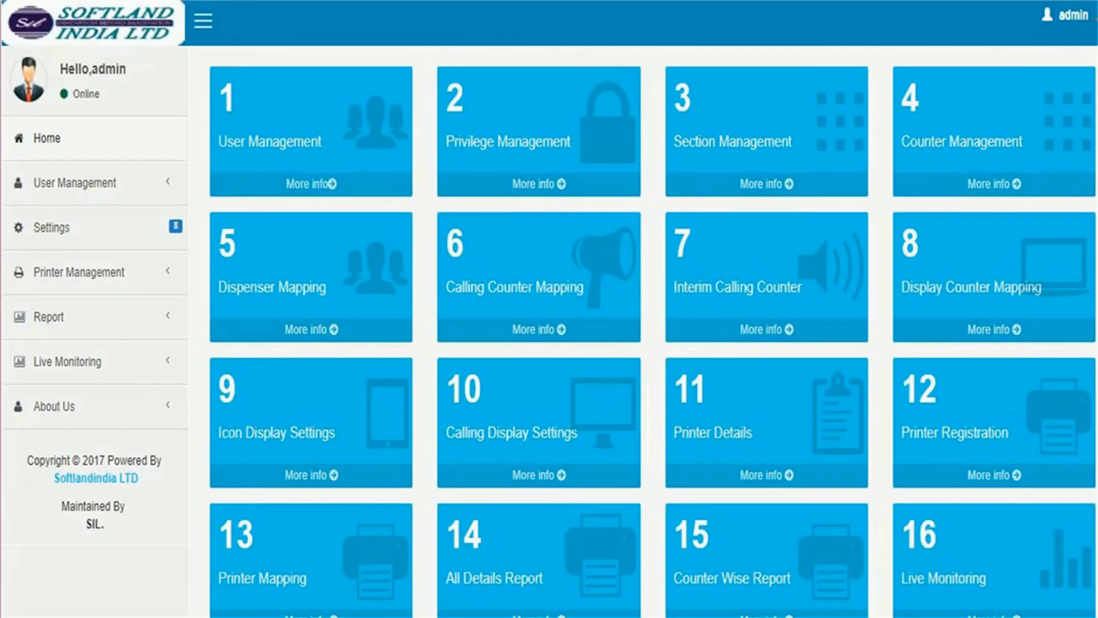
Autofill the returning customer's name and telephone from the saved suggestion, then issue a fish token
click(306, 271)
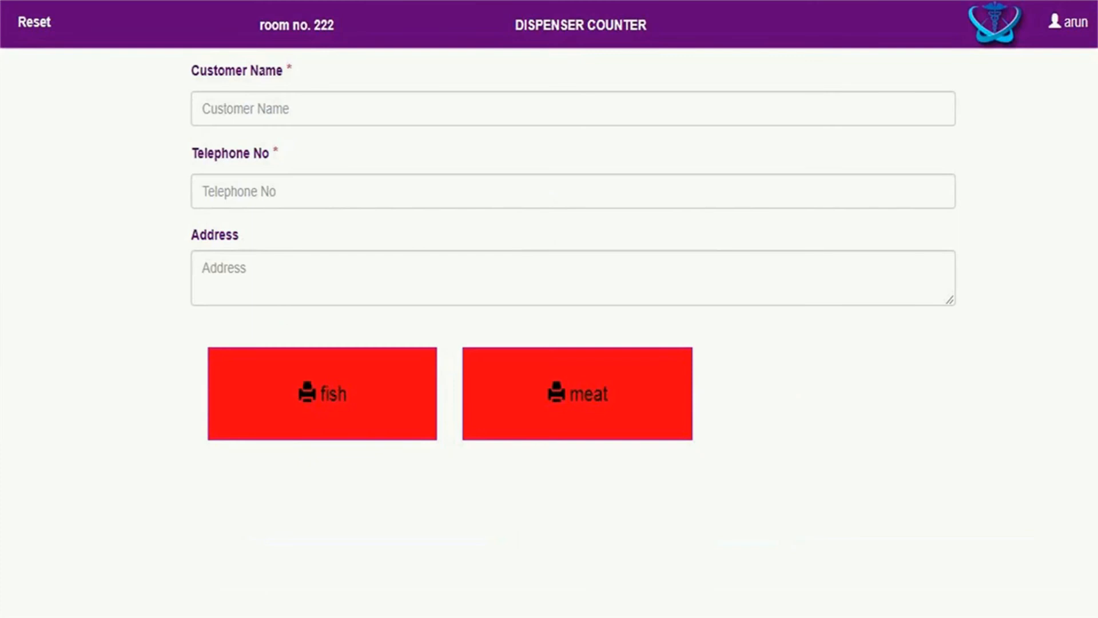
click(221, 114)
text(S)
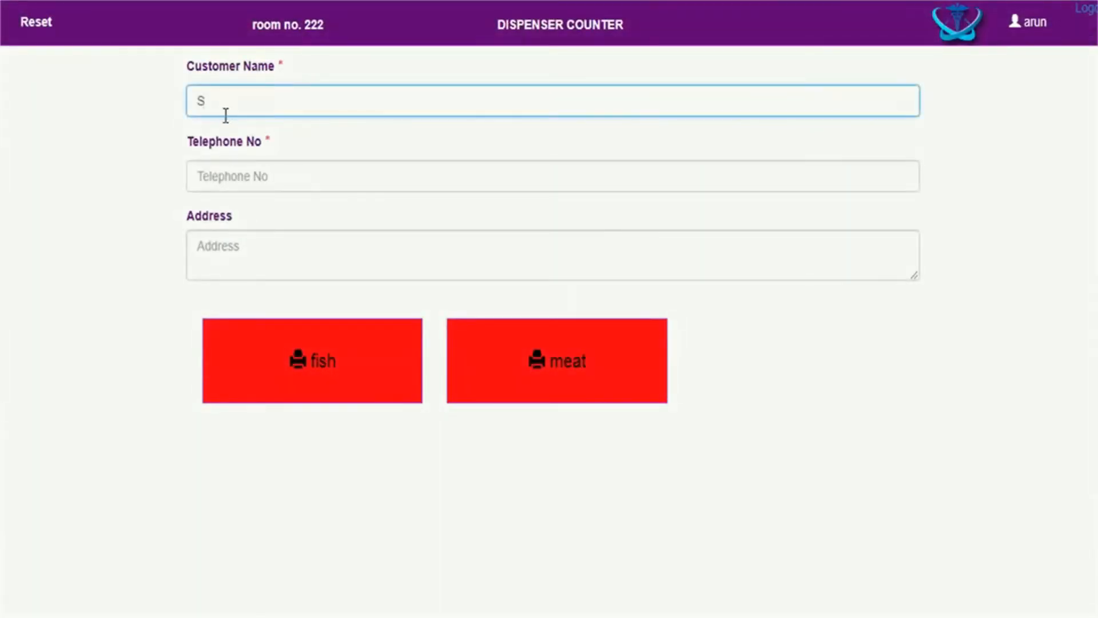
text(HER)
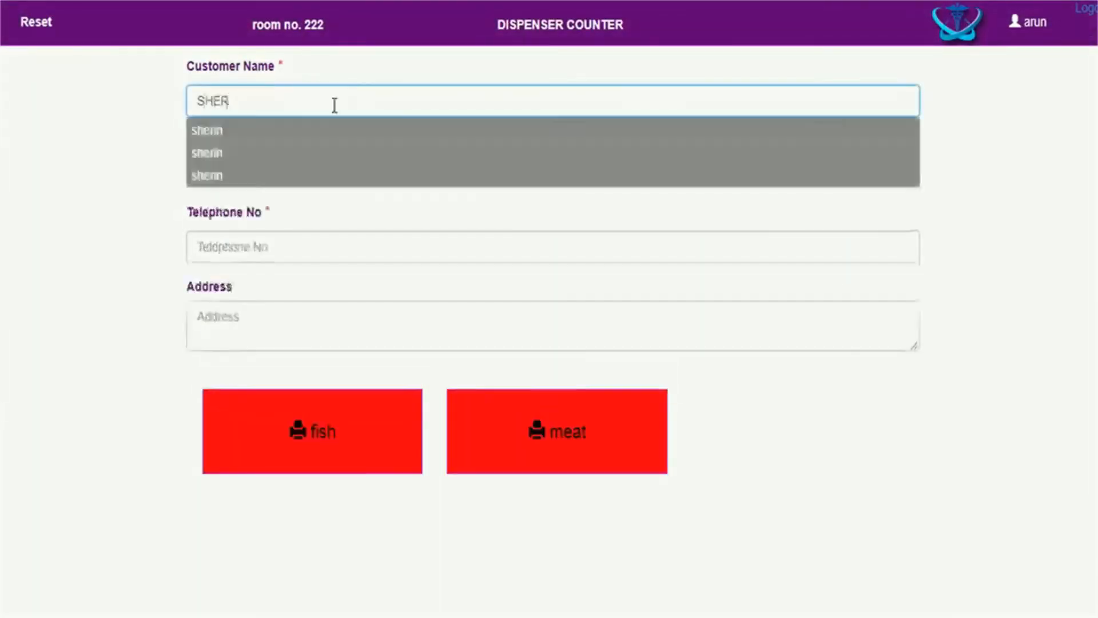
click(216, 130)
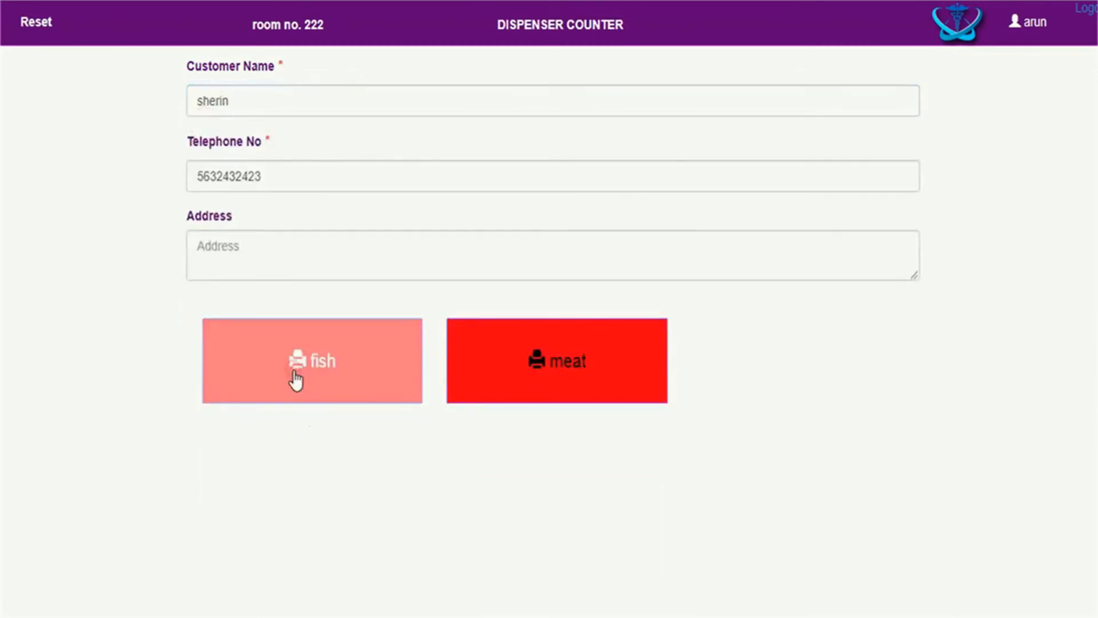
click(296, 378)
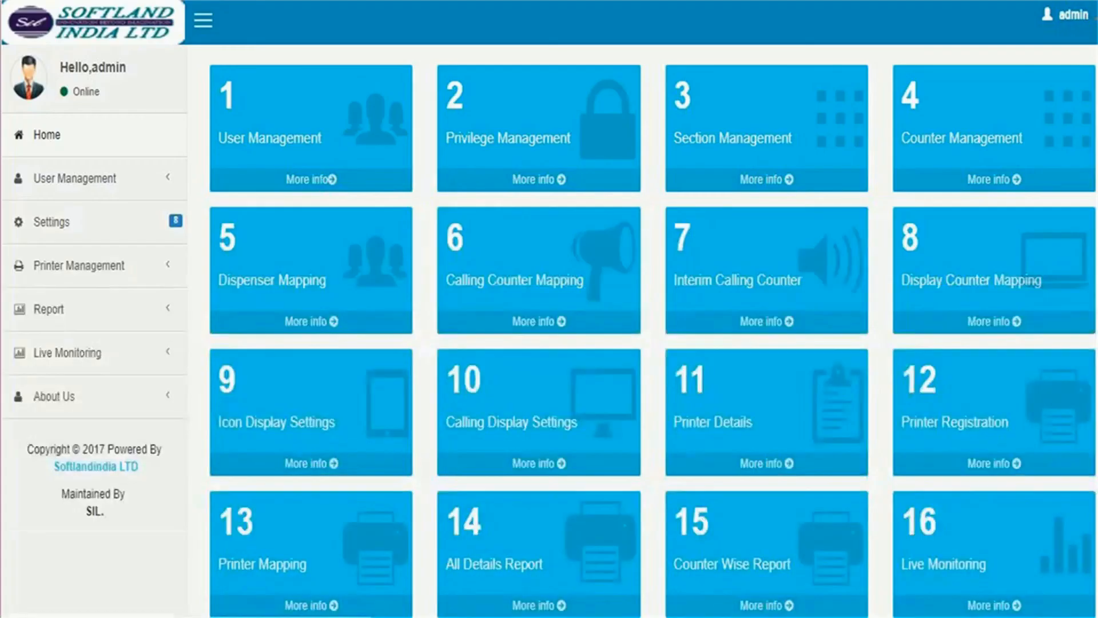
Open tile 14, the All Details Report, from the admin dashboard
click(537, 554)
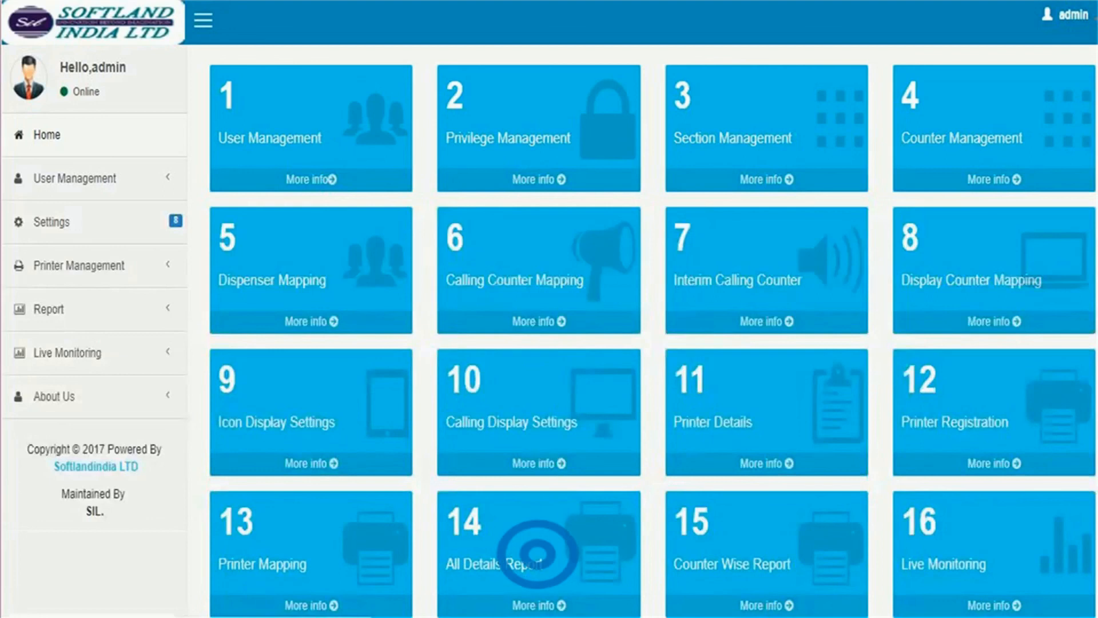